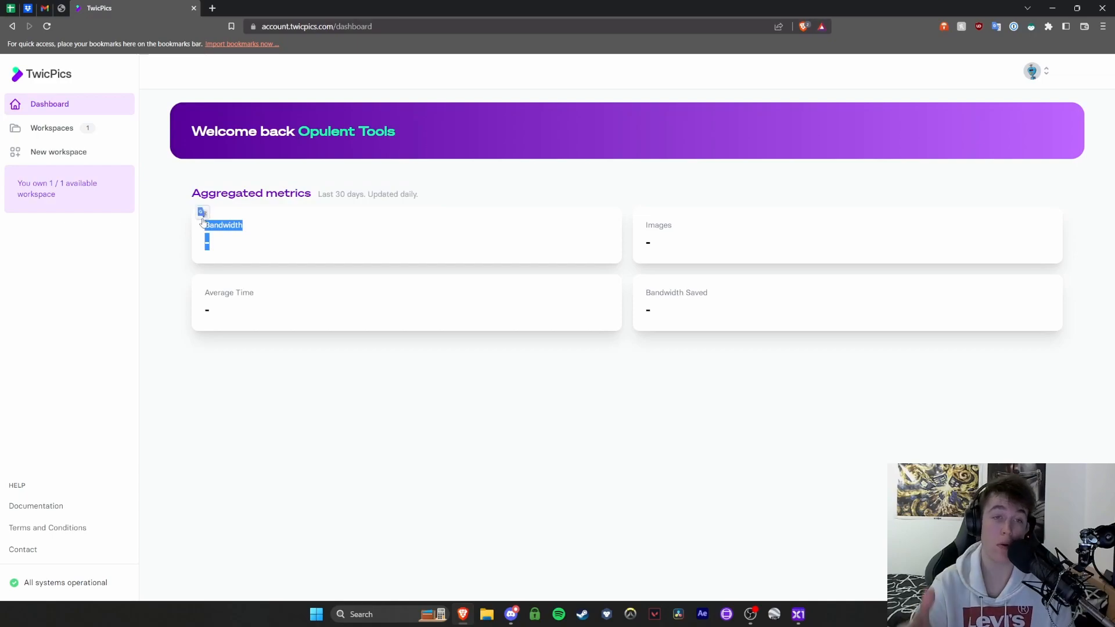
Examine the Bandwidth, Images, Average Time and Bandwidth Saved metric cards on the dashboard
drag(642, 224, 672, 248)
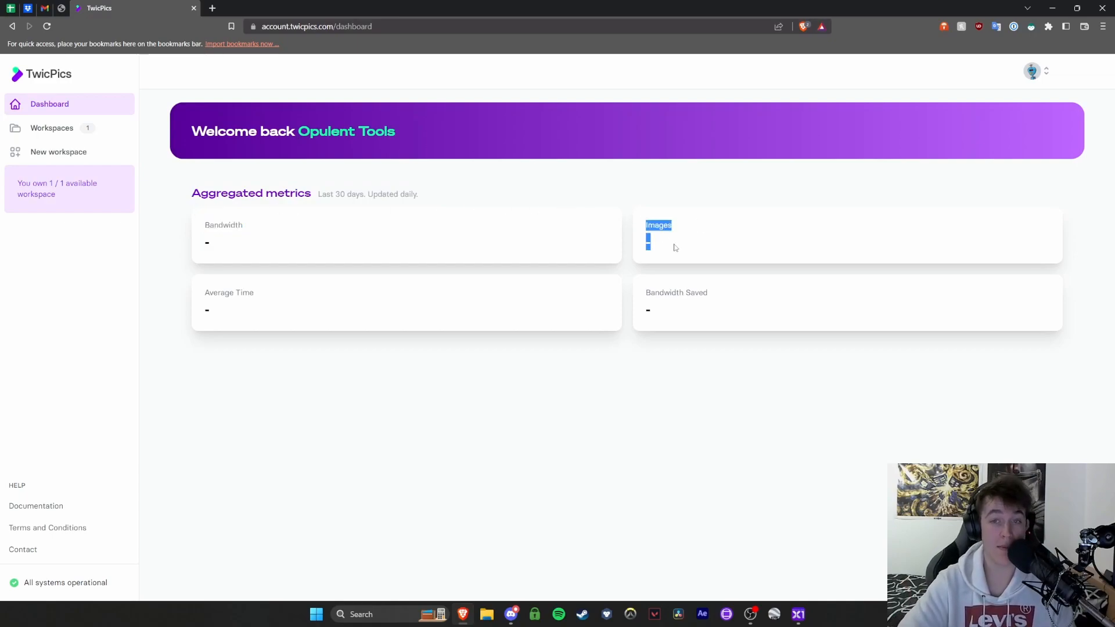
drag(665, 316, 642, 298)
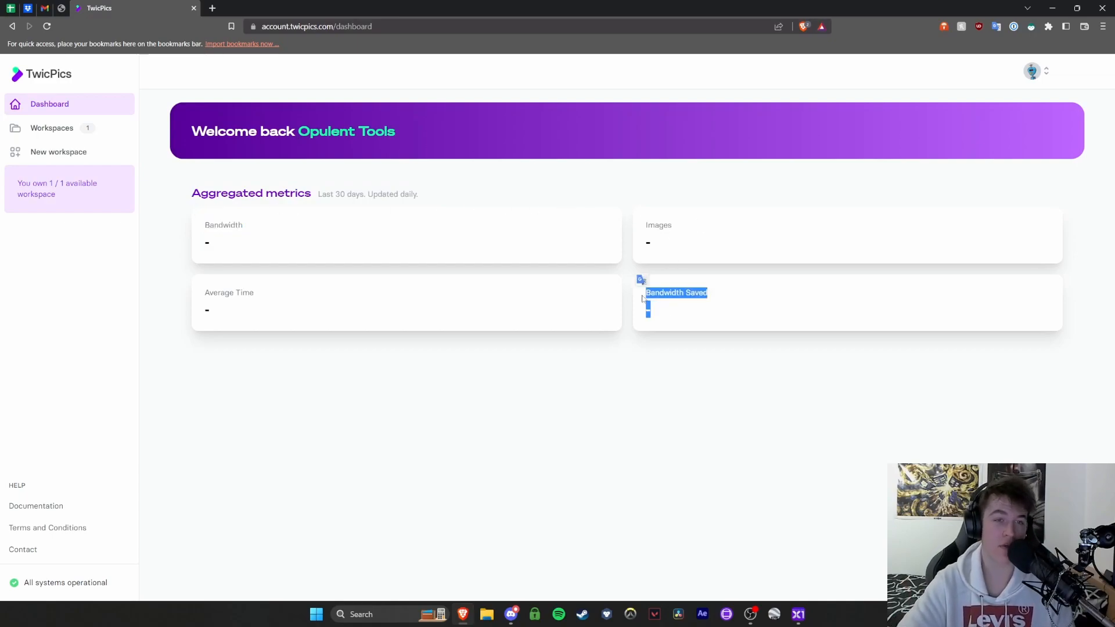
drag(216, 325, 201, 297)
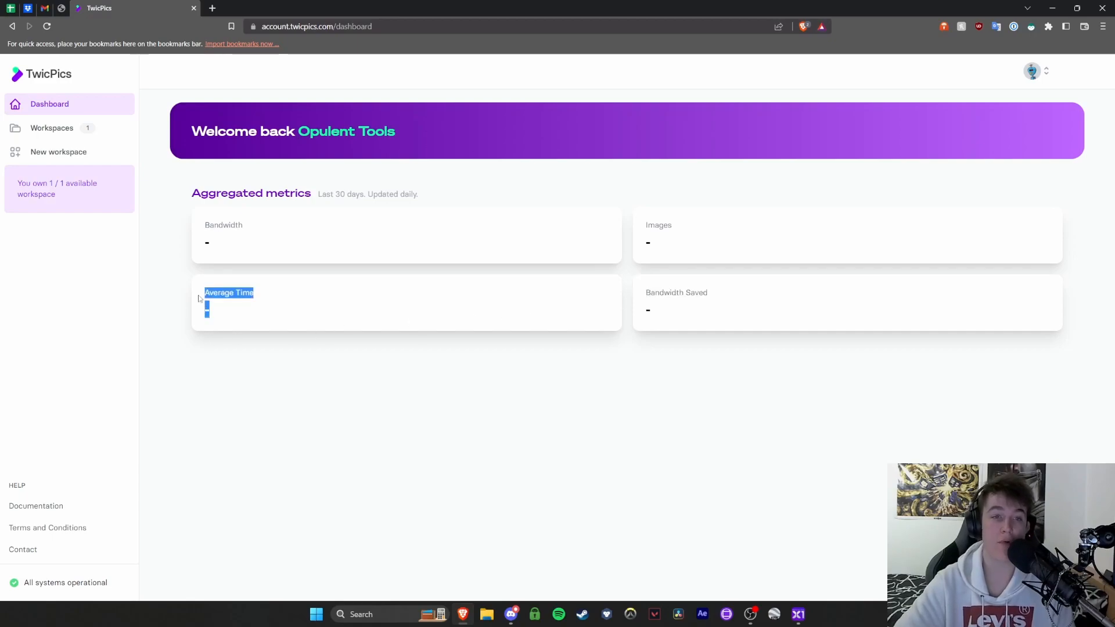
click(234, 296)
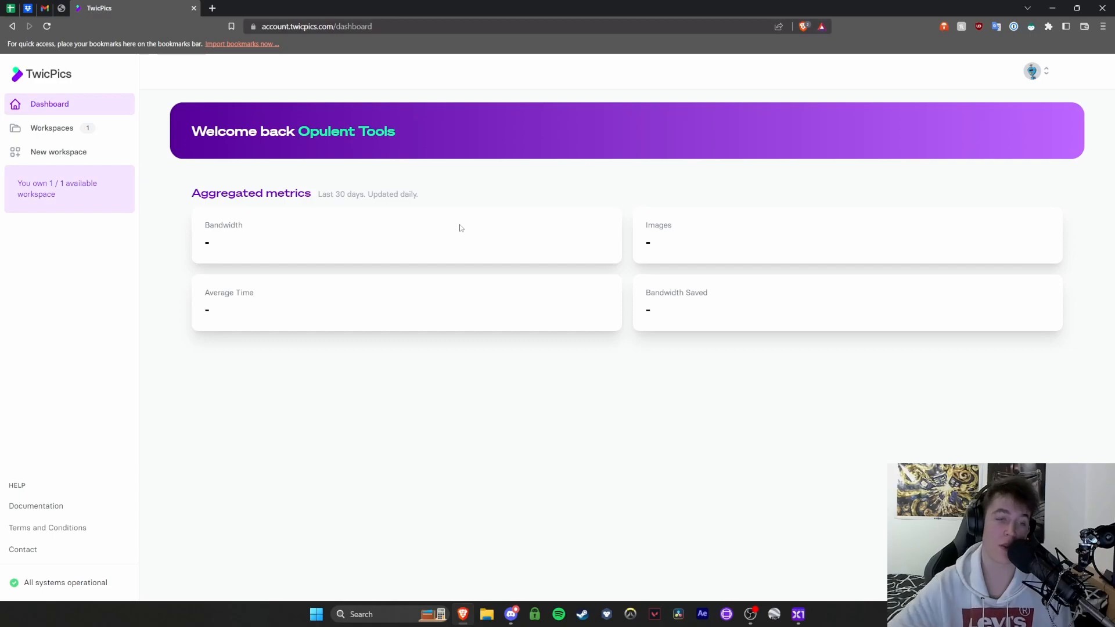
Open the account menu and the support chat window, then close the chat
click(1053, 77)
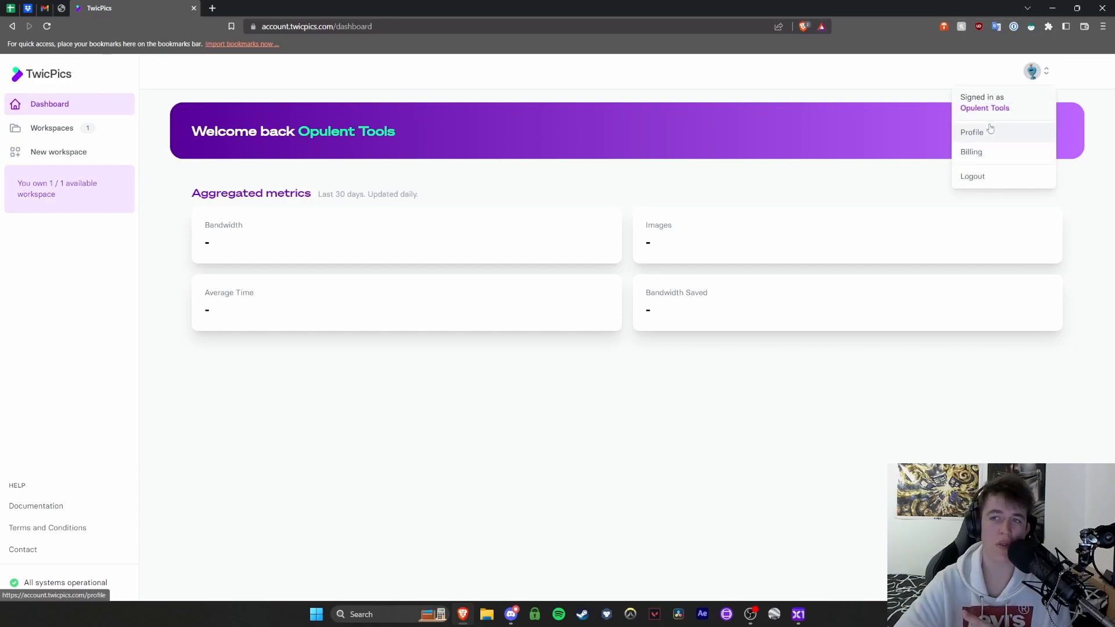
click(934, 396)
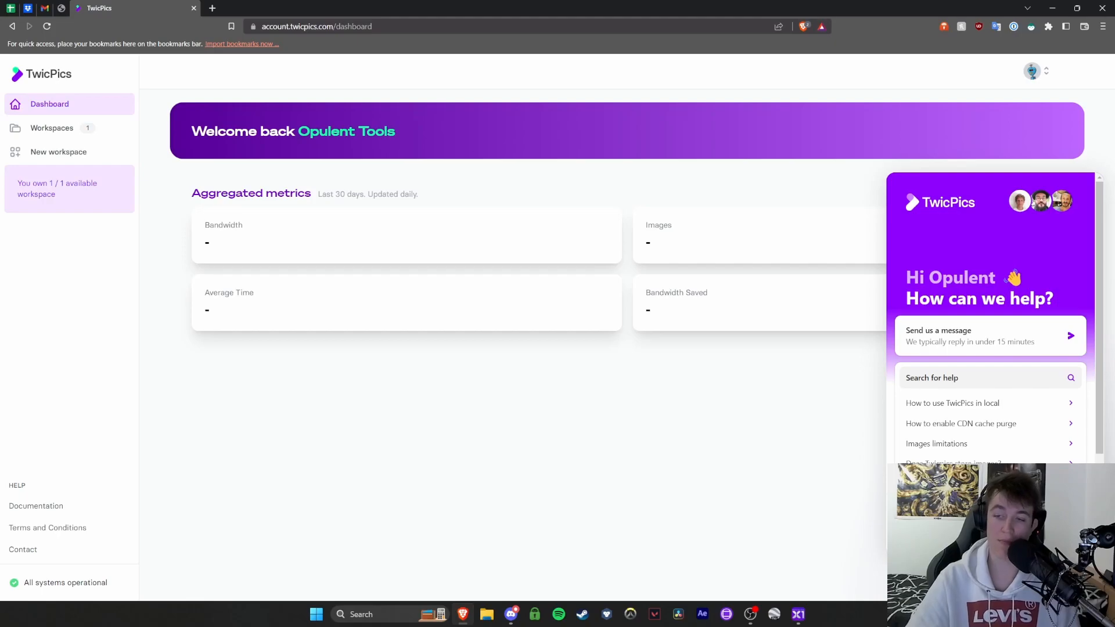
click(1089, 576)
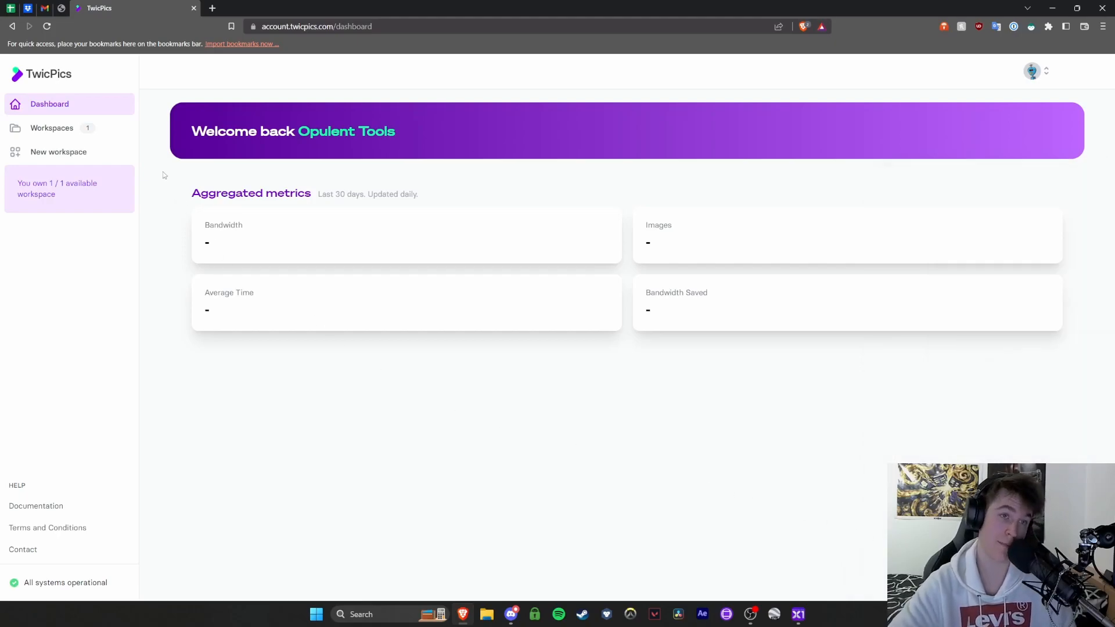
Try to create a new workspace from the Workspaces page and dismiss the dialog
click(52, 128)
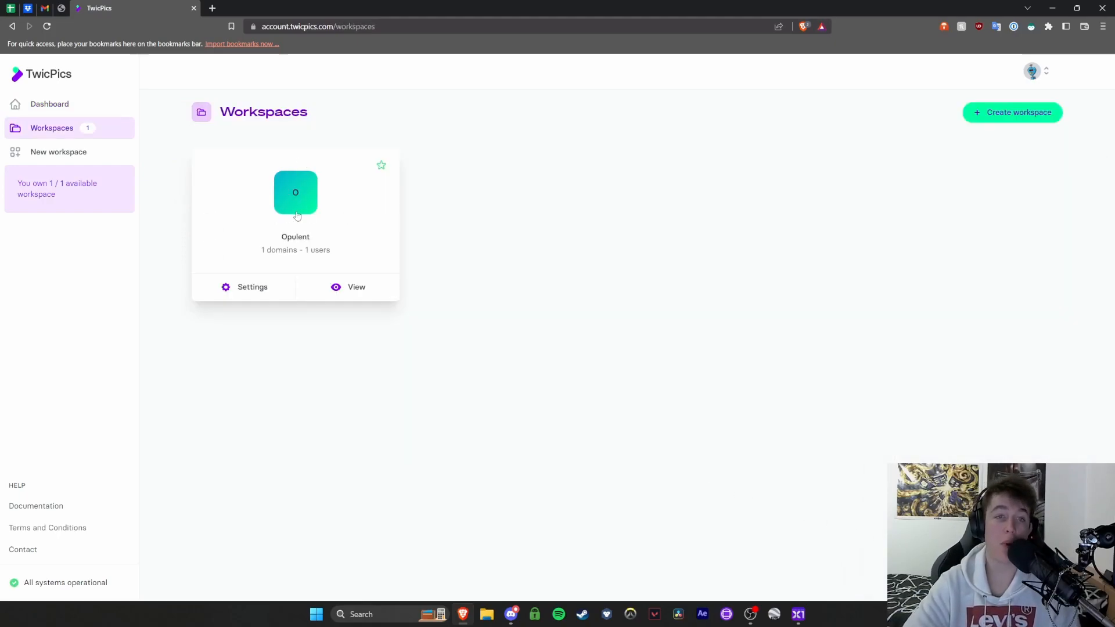
click(991, 118)
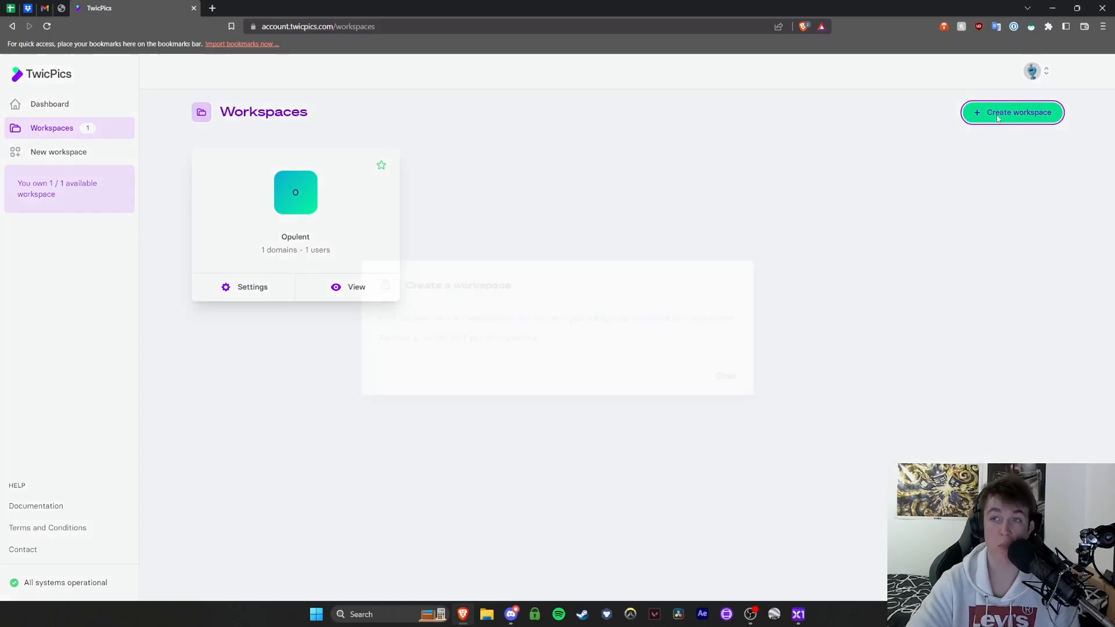
click(718, 377)
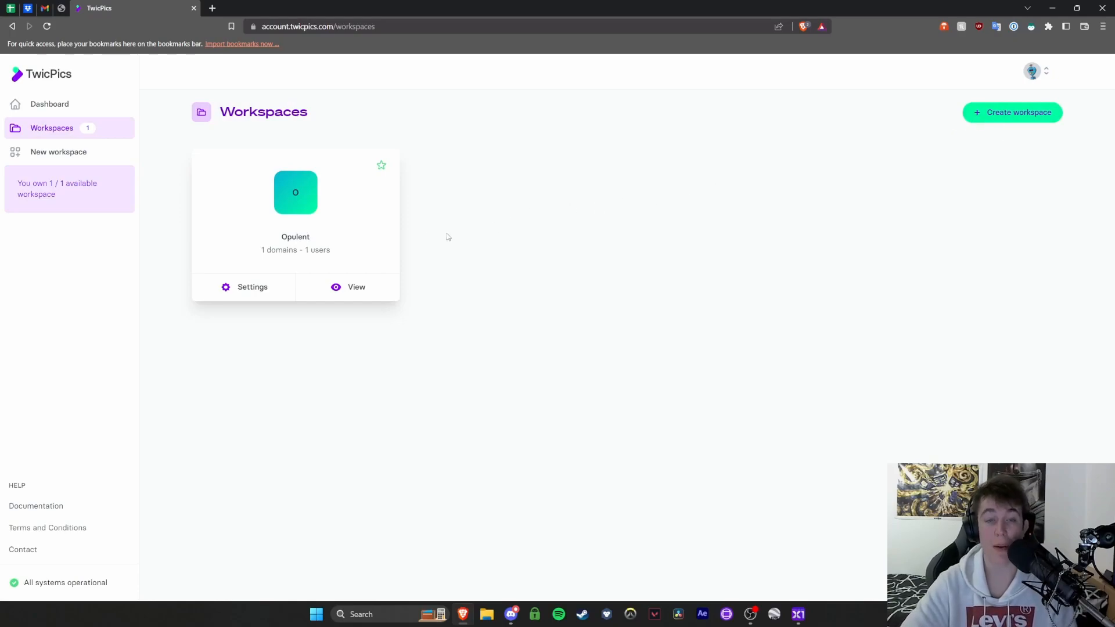
Open the Opulent workspace and browse its Overview, Domains, Stats and Users tabs
click(246, 288)
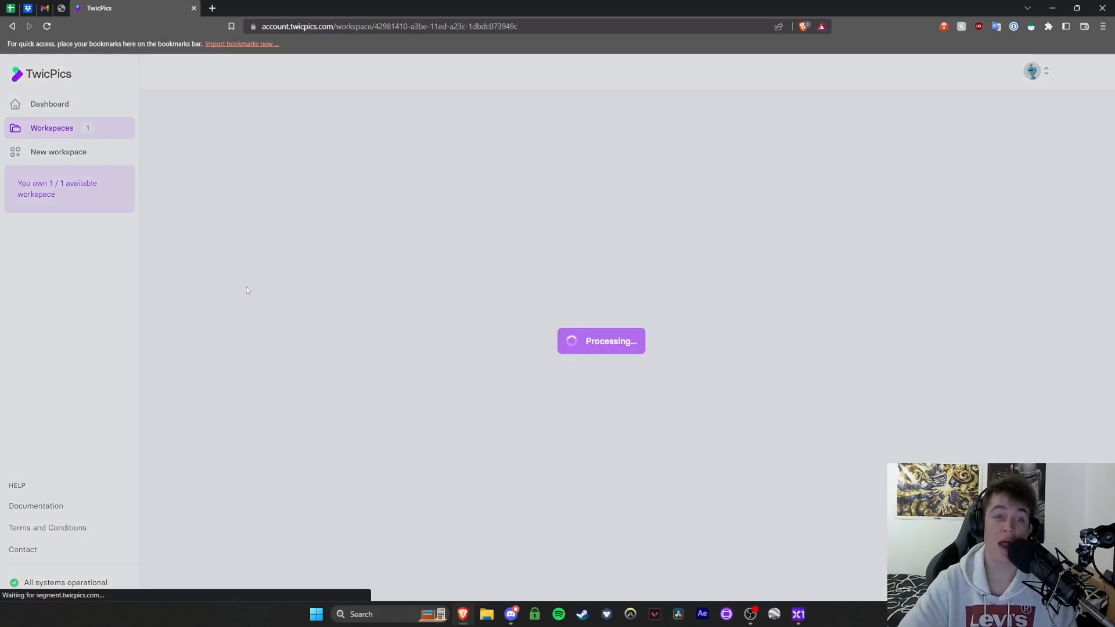
click(287, 218)
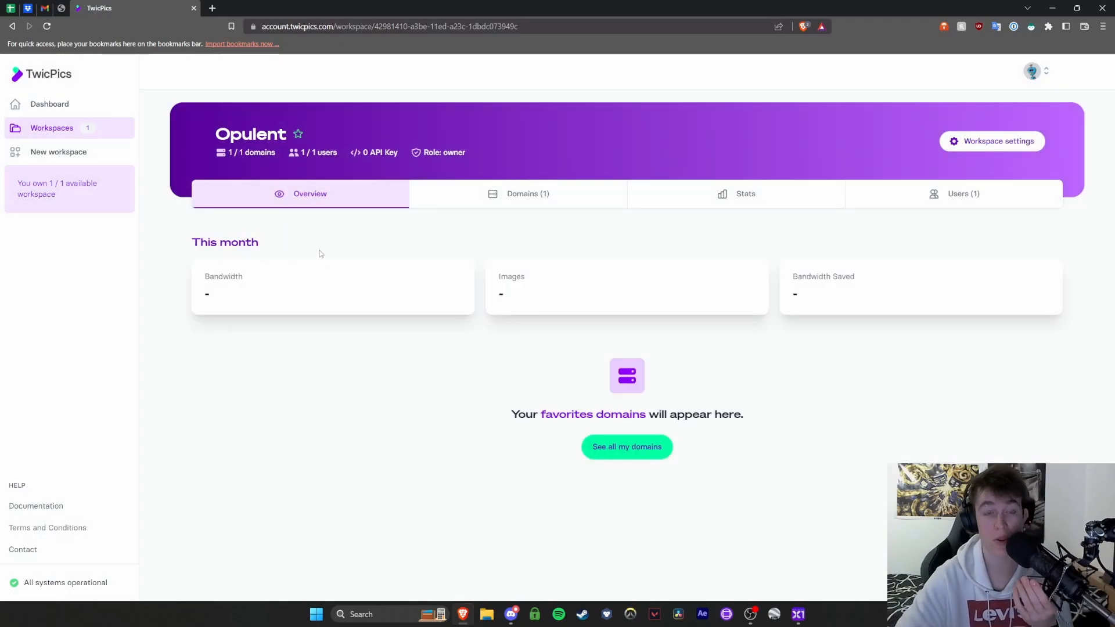
click(511, 197)
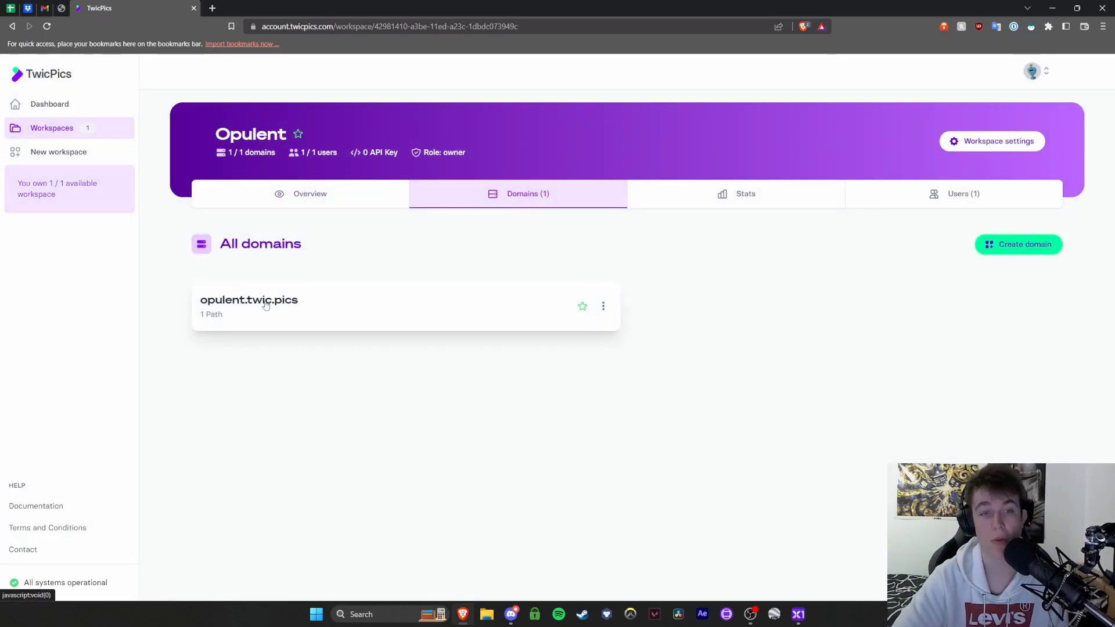
click(724, 192)
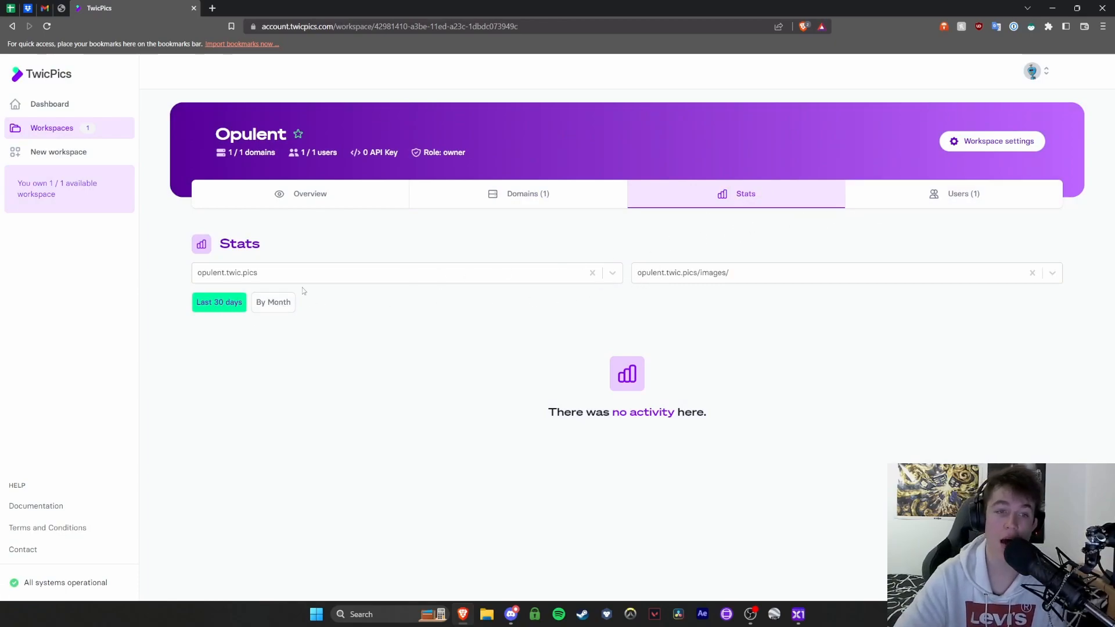
click(941, 194)
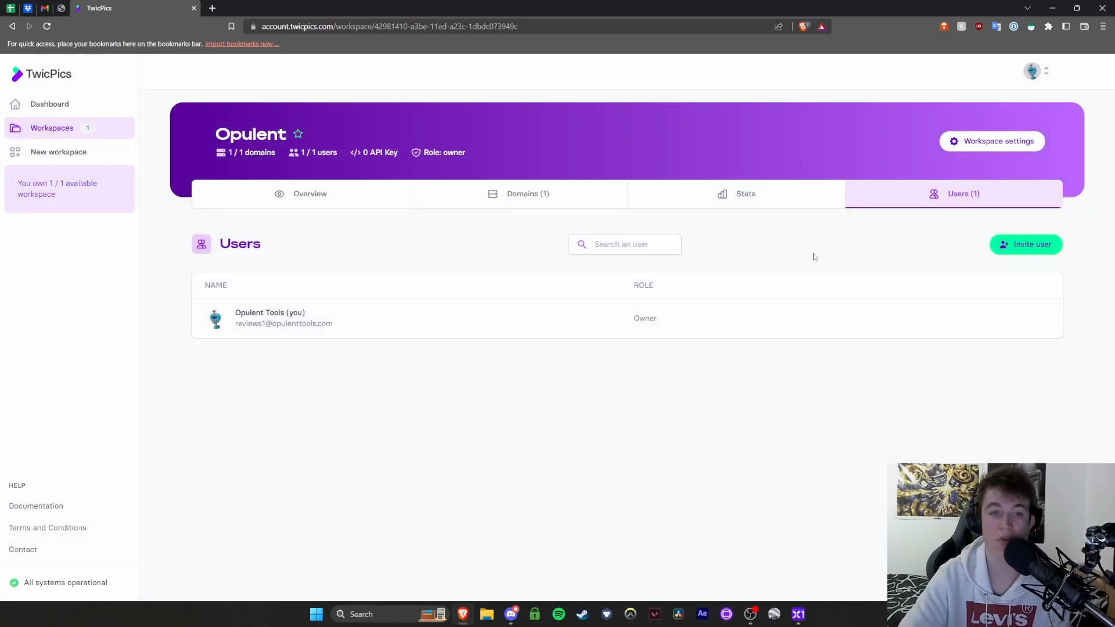
Try to invite a user to the Opulent workspace and close the invitation dialog
click(1023, 245)
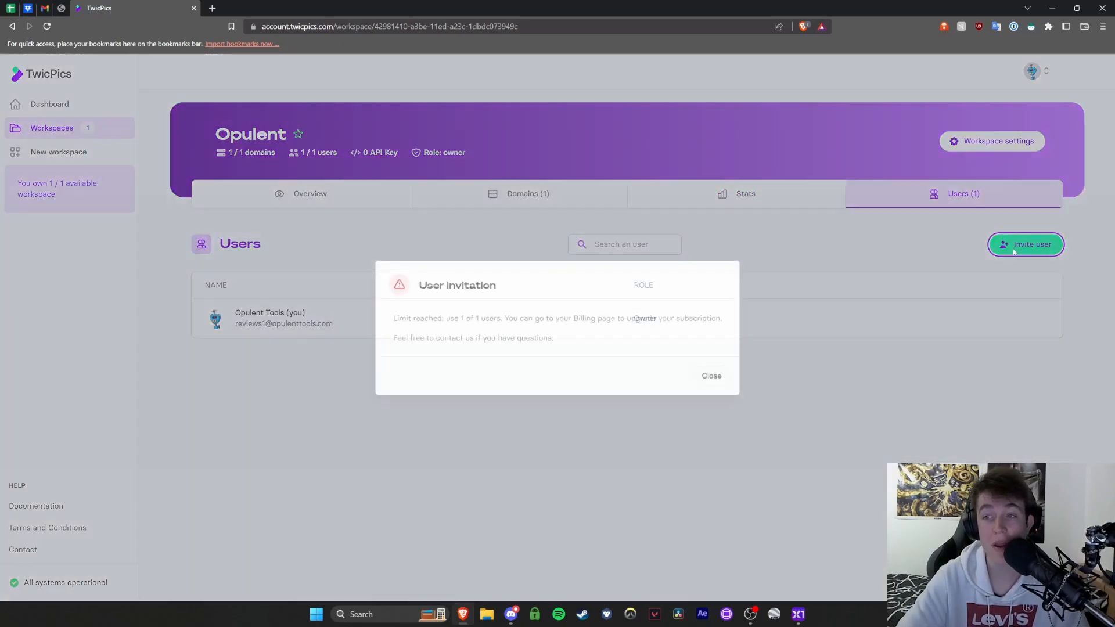
click(702, 377)
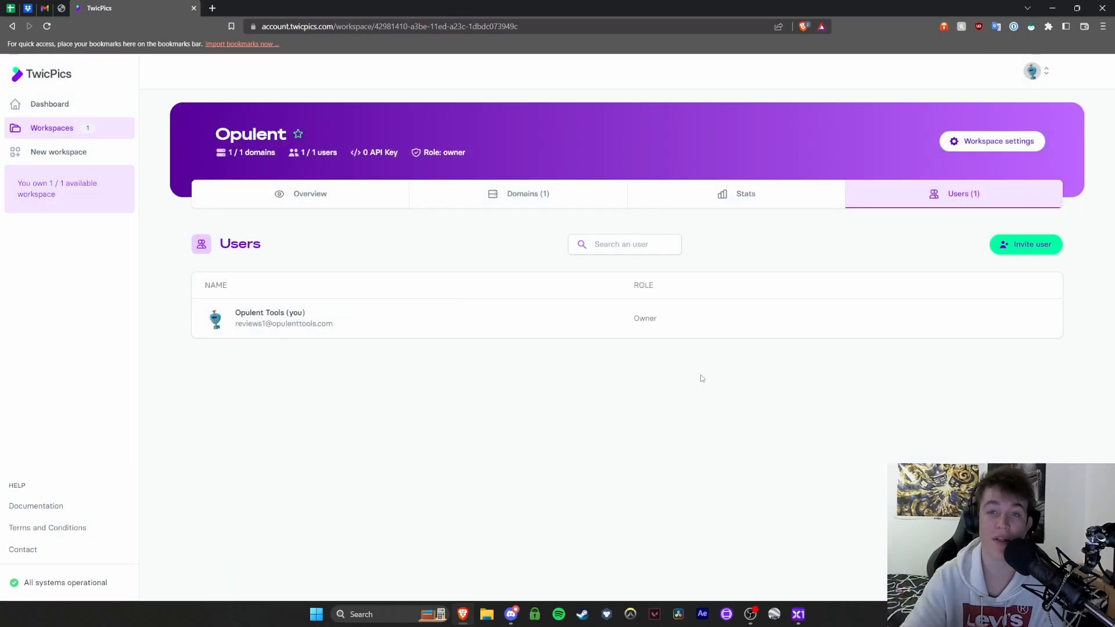
Review the workspace's user entry and summary figures, returning to the workspace overview
drag(698, 375, 680, 316)
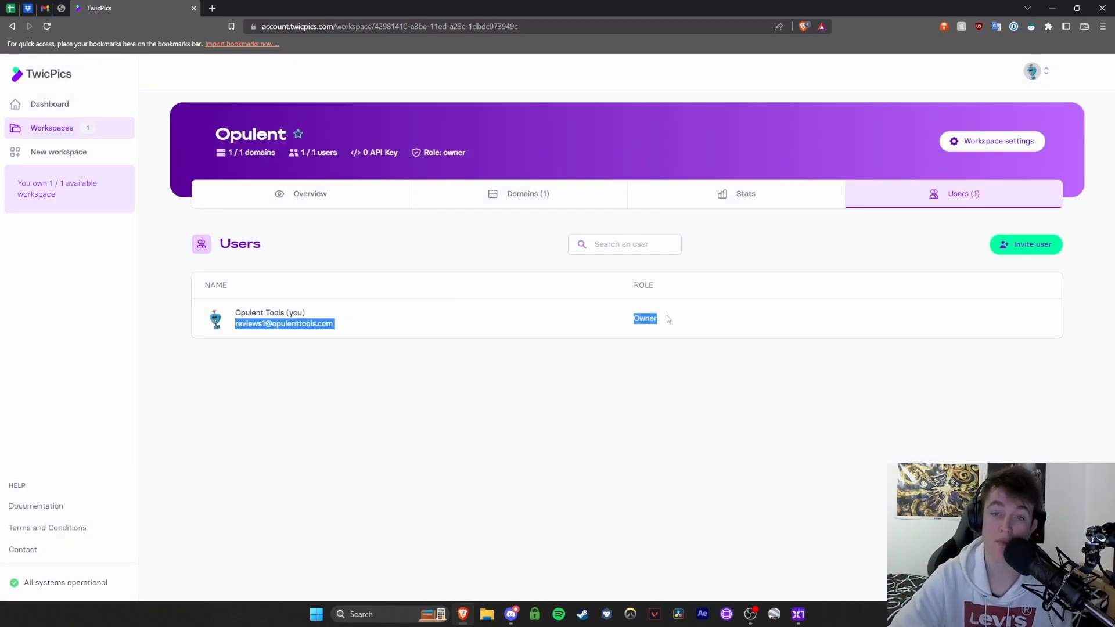
click(657, 319)
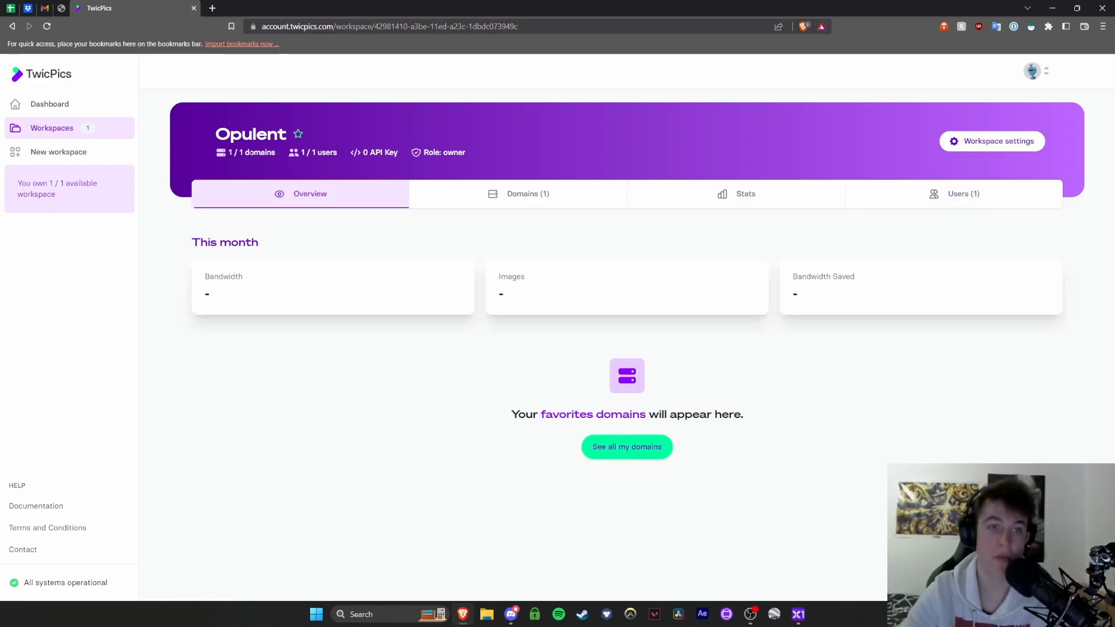
drag(213, 155, 489, 157)
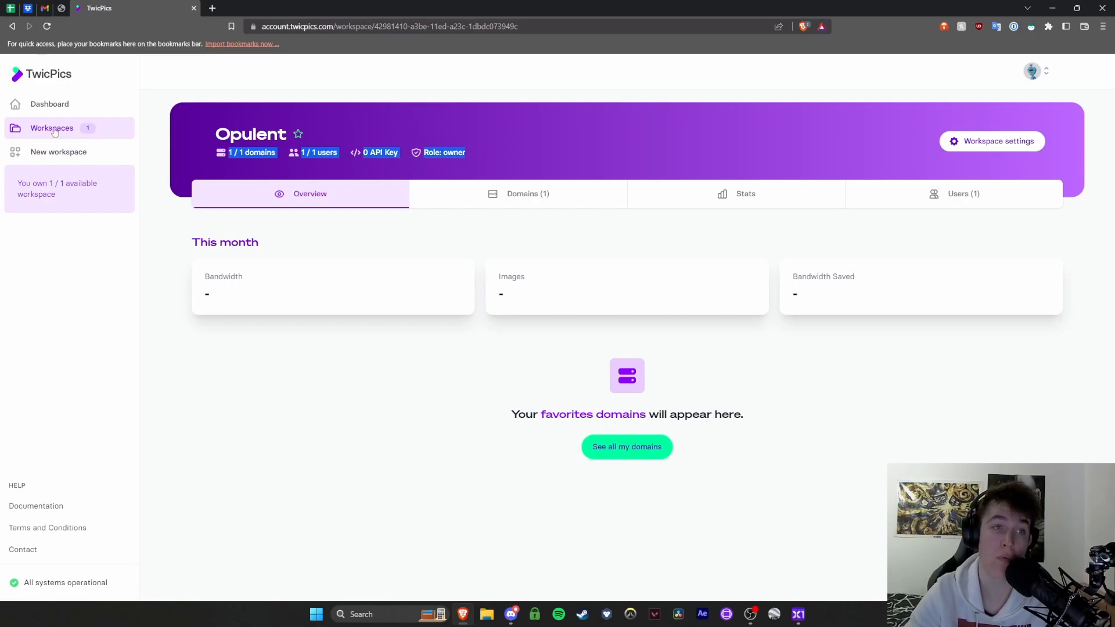
click(82, 128)
click(341, 293)
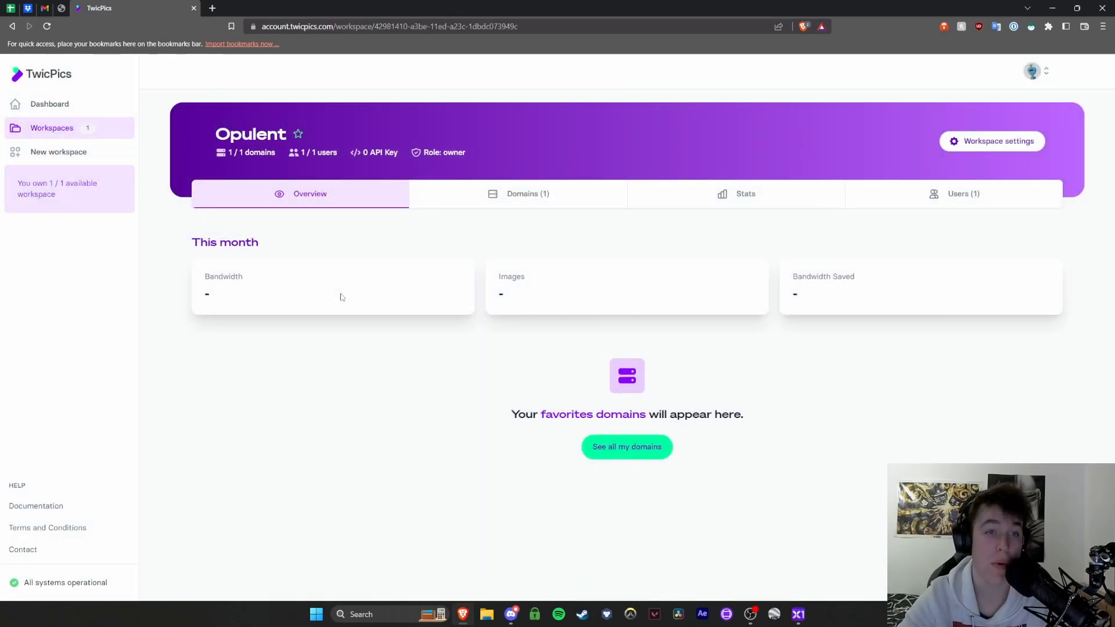
Open the workspace settings and the option to create an API key
click(952, 146)
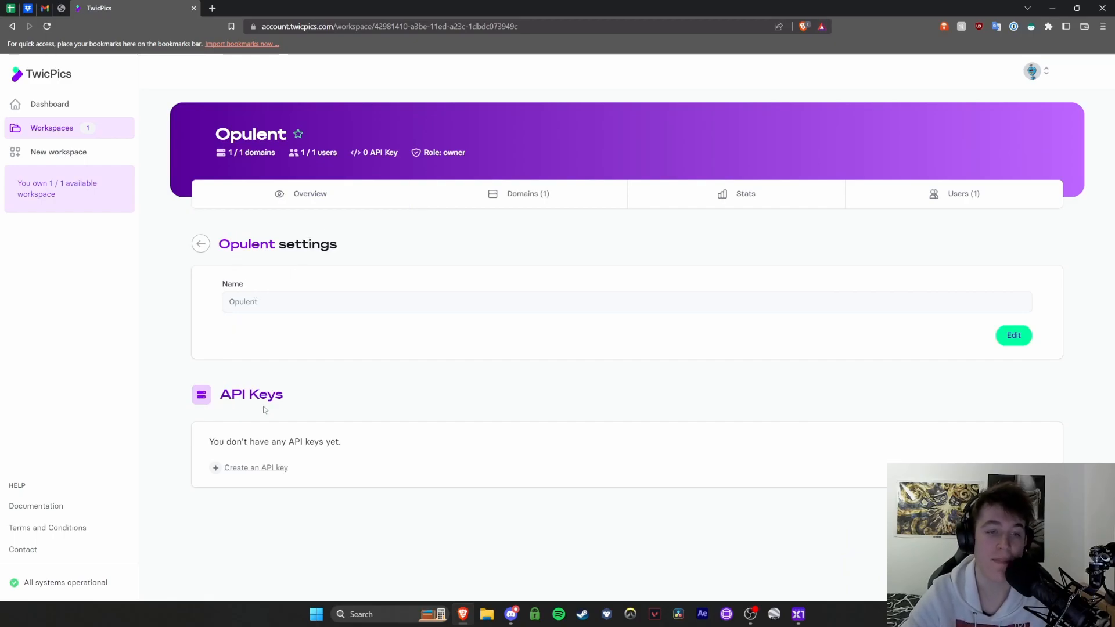
click(256, 468)
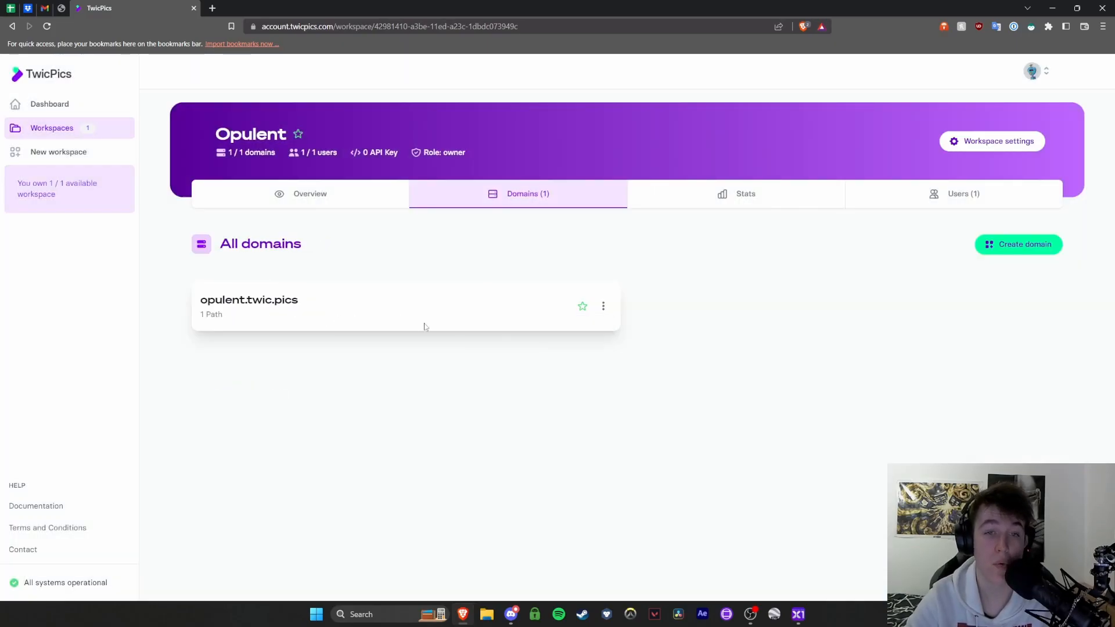
Open the opulent.twic.pics domain and examine its /images/ path and source URL
click(603, 306)
click(528, 322)
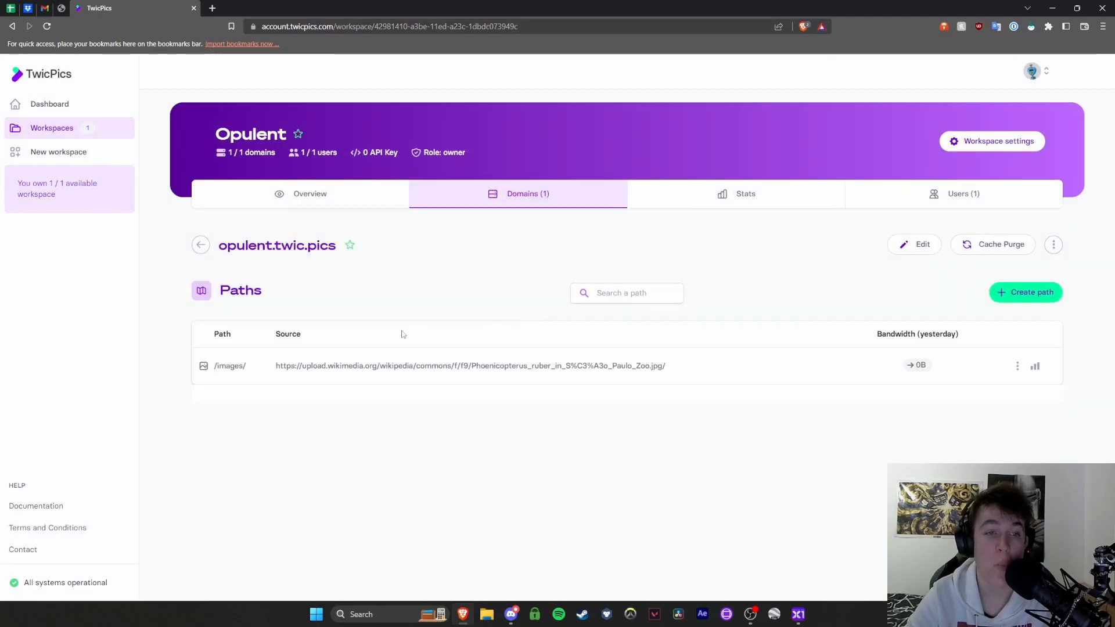
double_click(222, 334)
drag(250, 365, 204, 369)
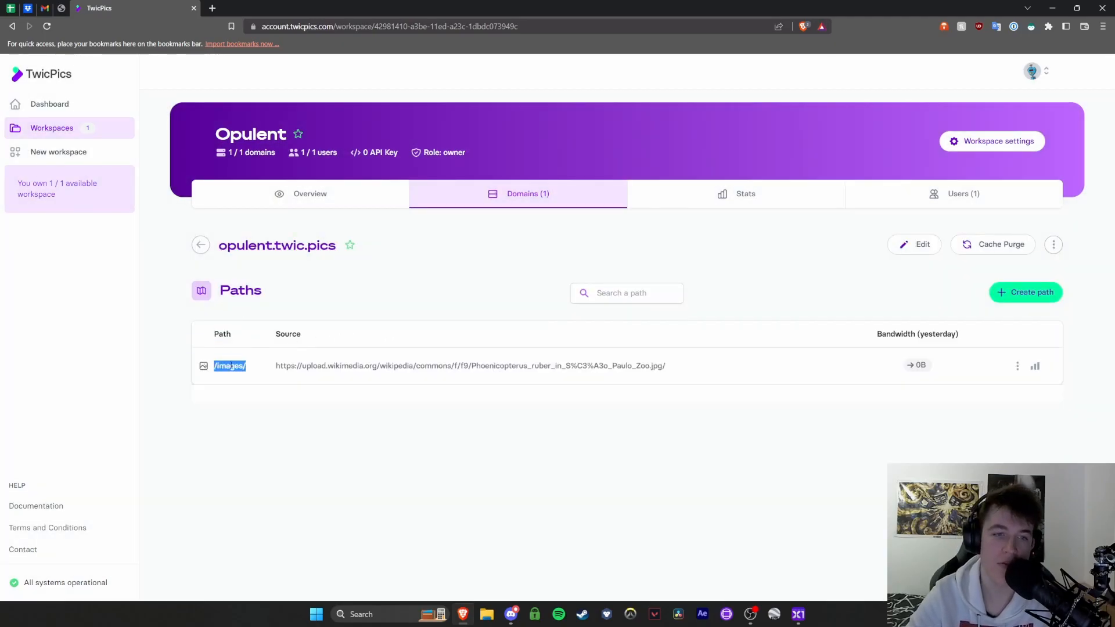
click(282, 335)
drag(276, 369, 692, 368)
click(615, 370)
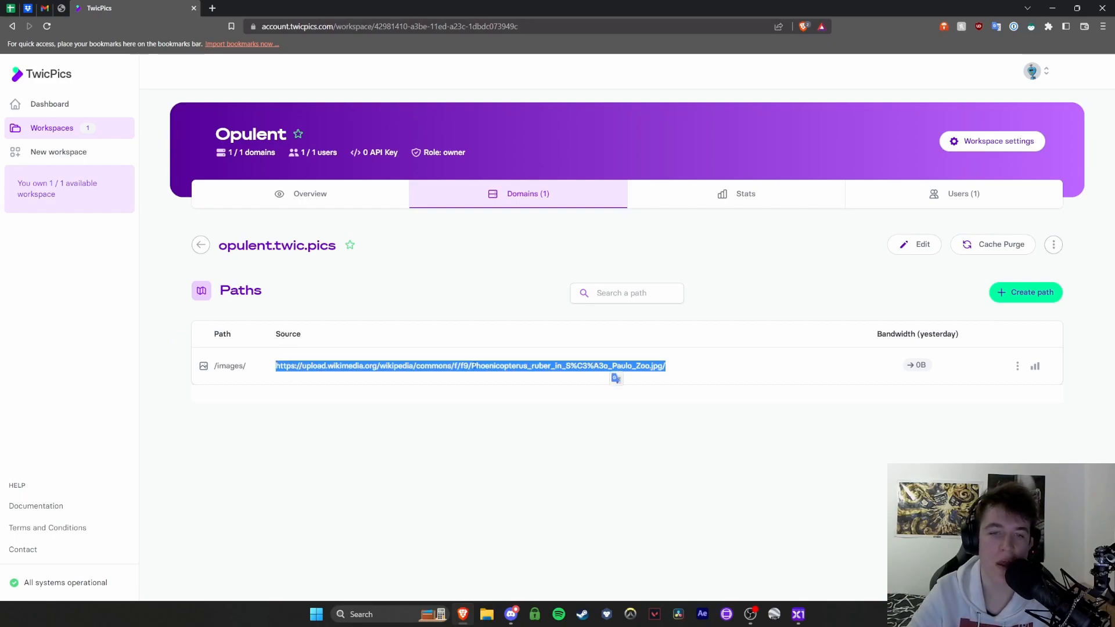
click(475, 366)
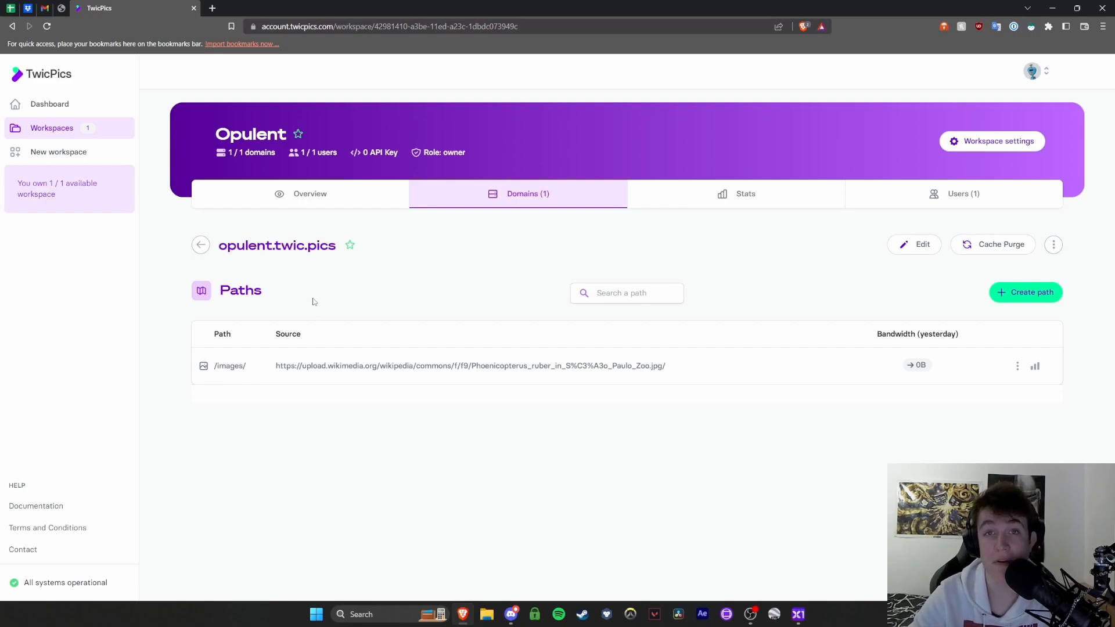
Mark the opulent.twic.pics domain as a favorite and open the form to create a new path
click(349, 245)
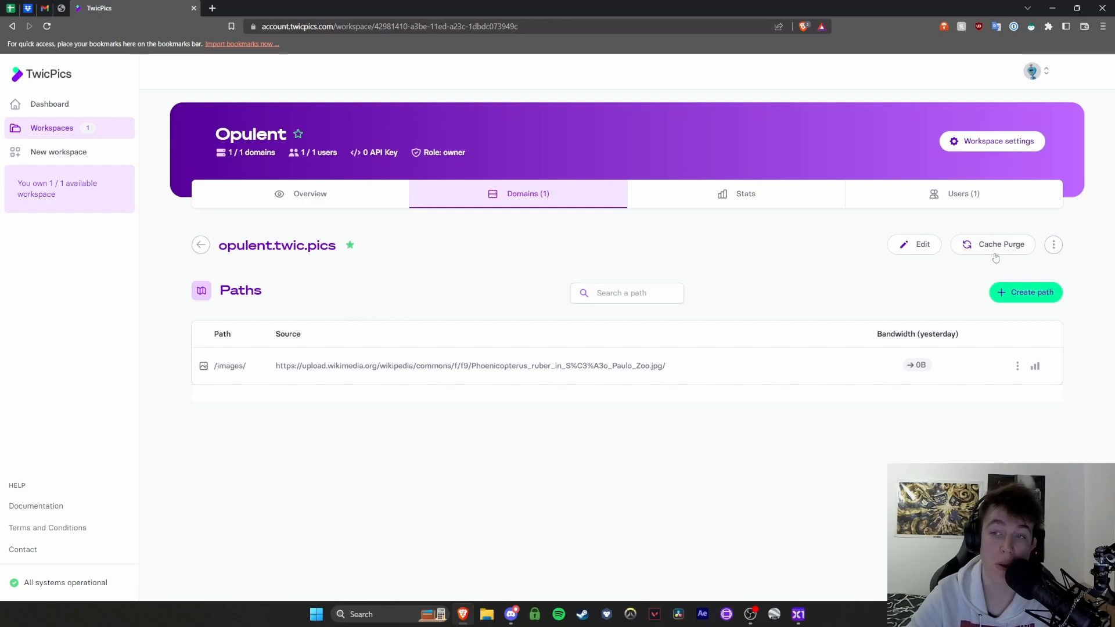
click(1006, 292)
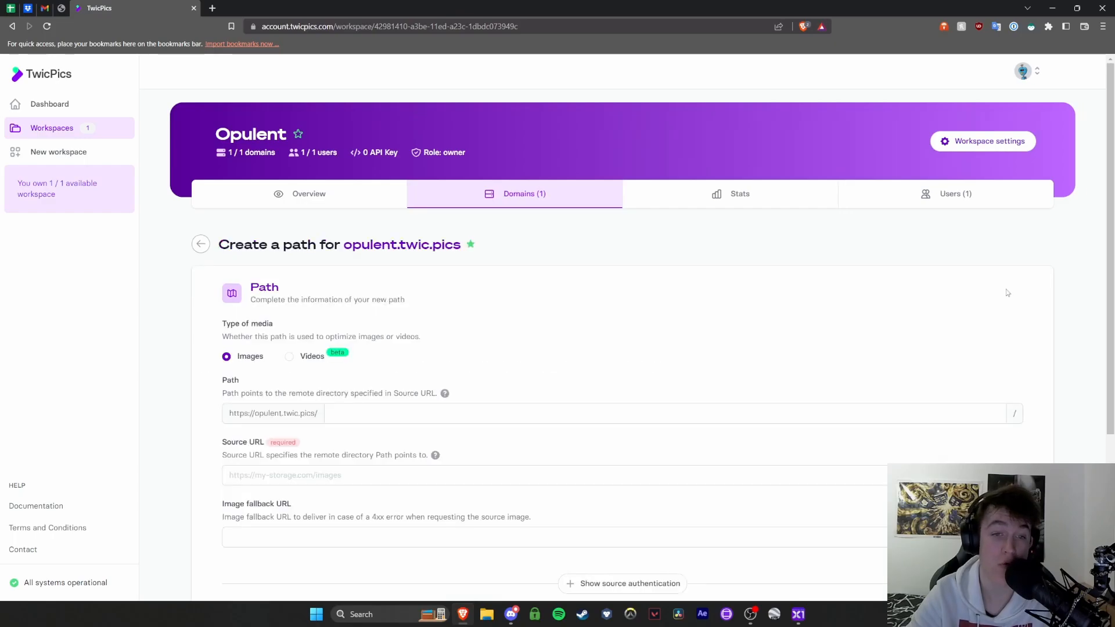
scroll(885, 308, down, 4)
scroll(886, 308, up, 2)
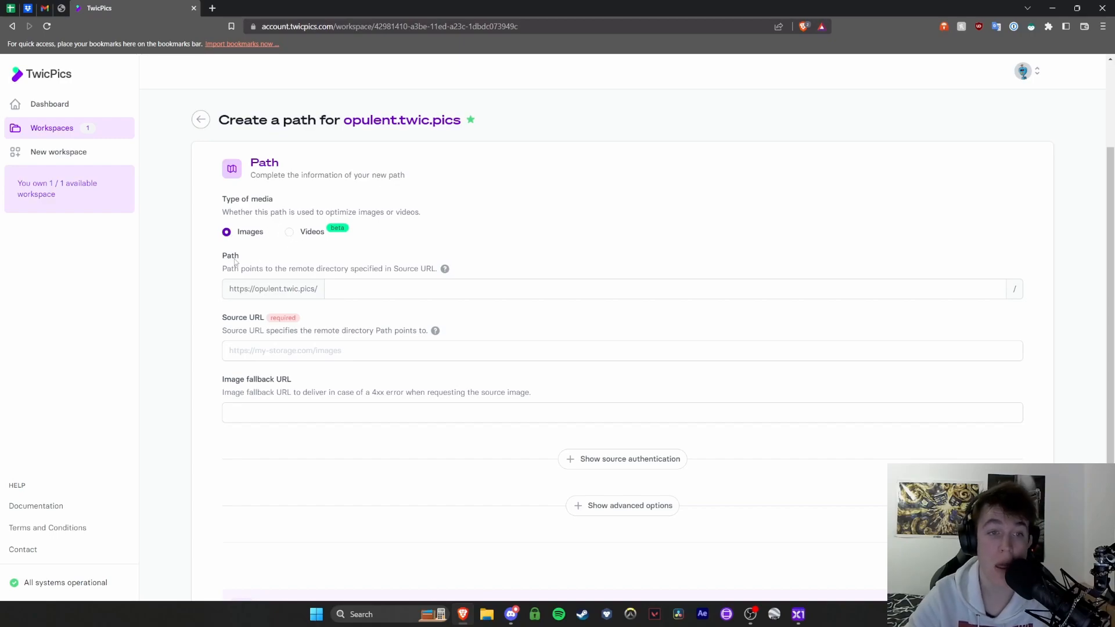
Read through the Create path form's Path, Source URL, Image fallback URL and Source authentication sections
drag(222, 269, 428, 269)
drag(227, 331, 272, 329)
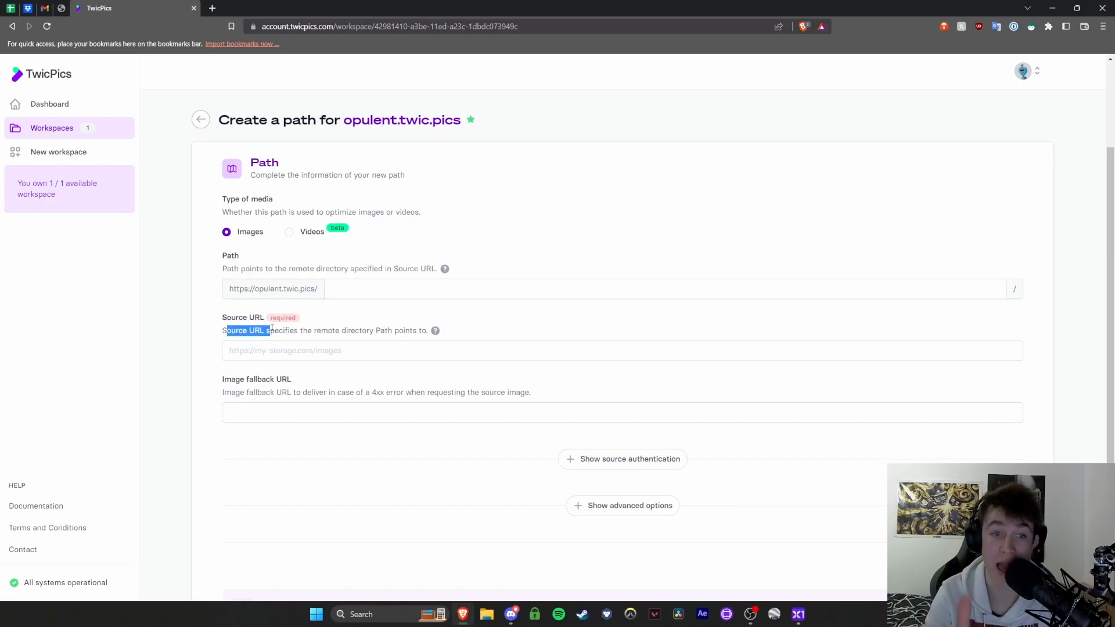
click(229, 352)
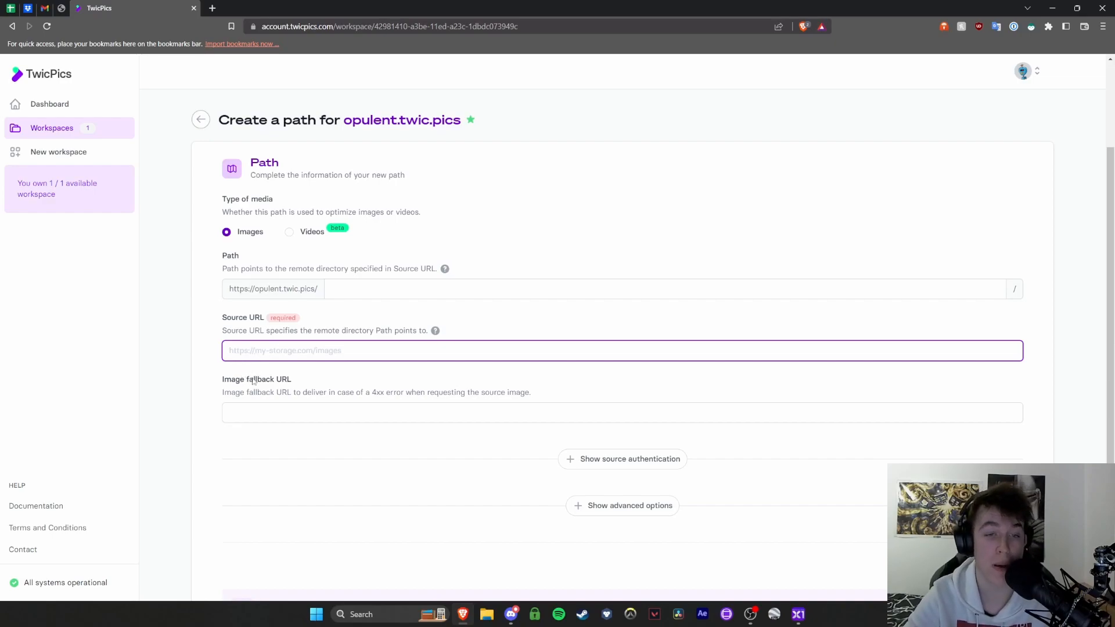
drag(353, 393, 395, 393)
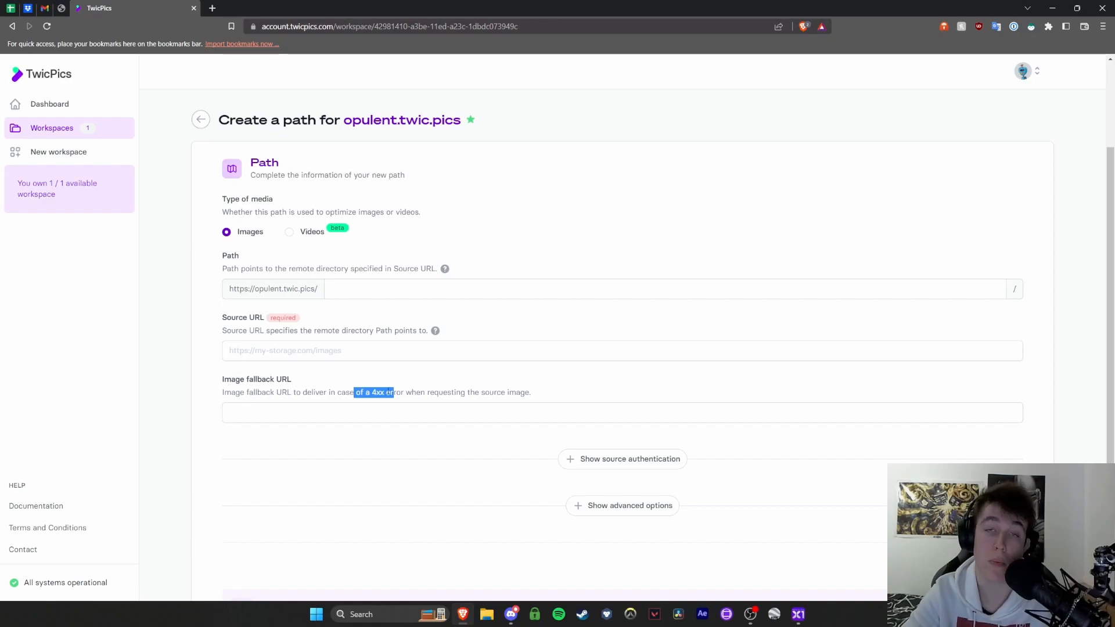
click(367, 331)
drag(426, 393, 532, 393)
click(305, 351)
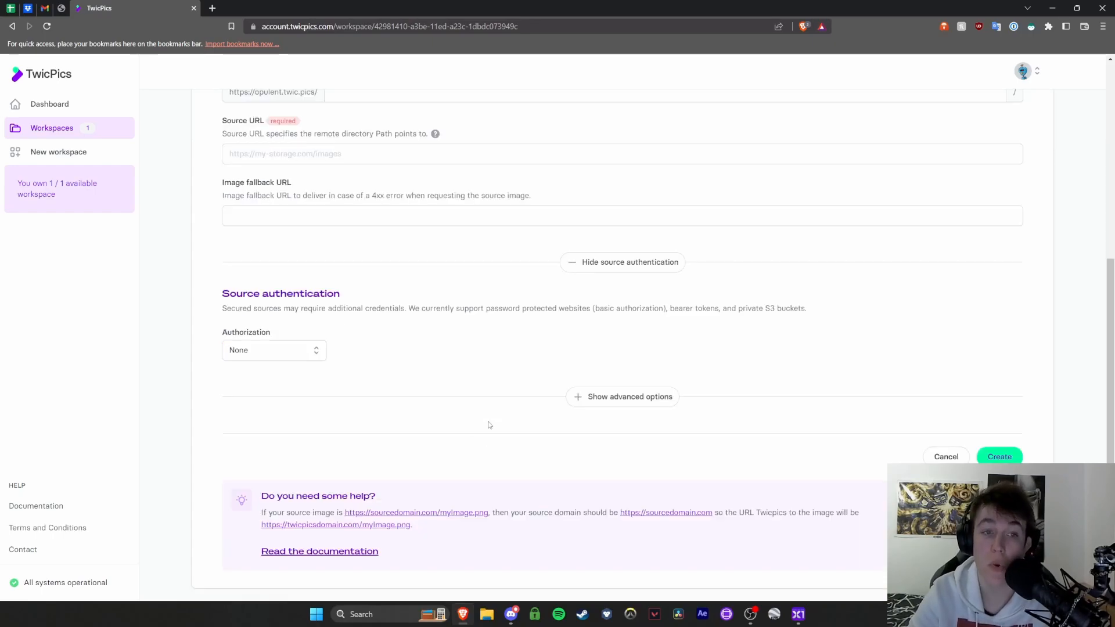
drag(223, 299, 367, 290)
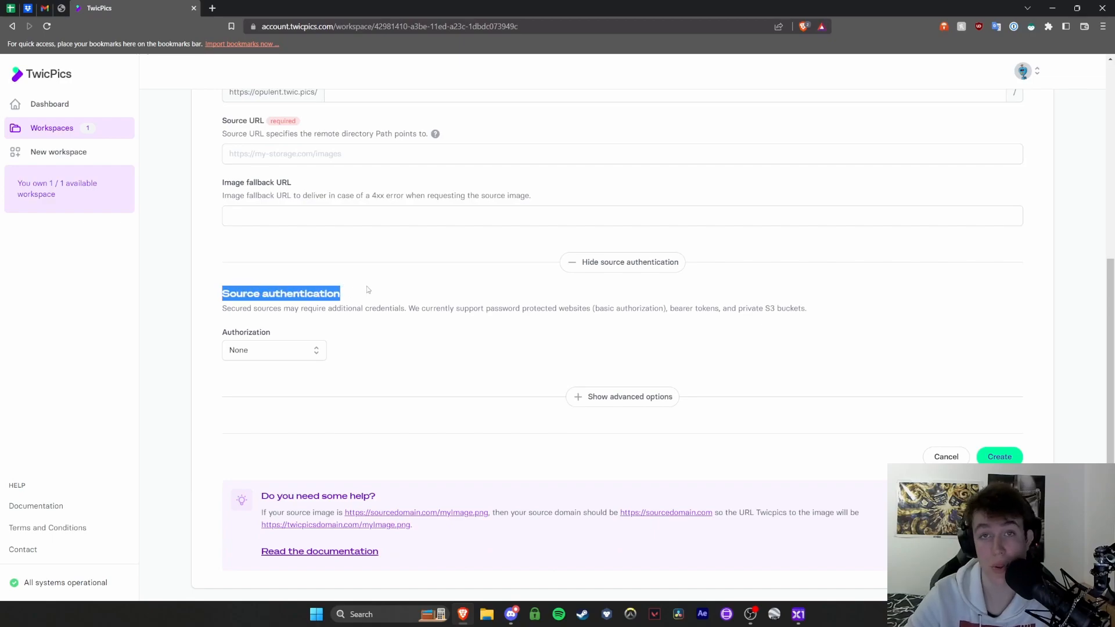
Browse the Authorization type choices for source authentication, leave it at None, and expand the form's advanced options
click(293, 349)
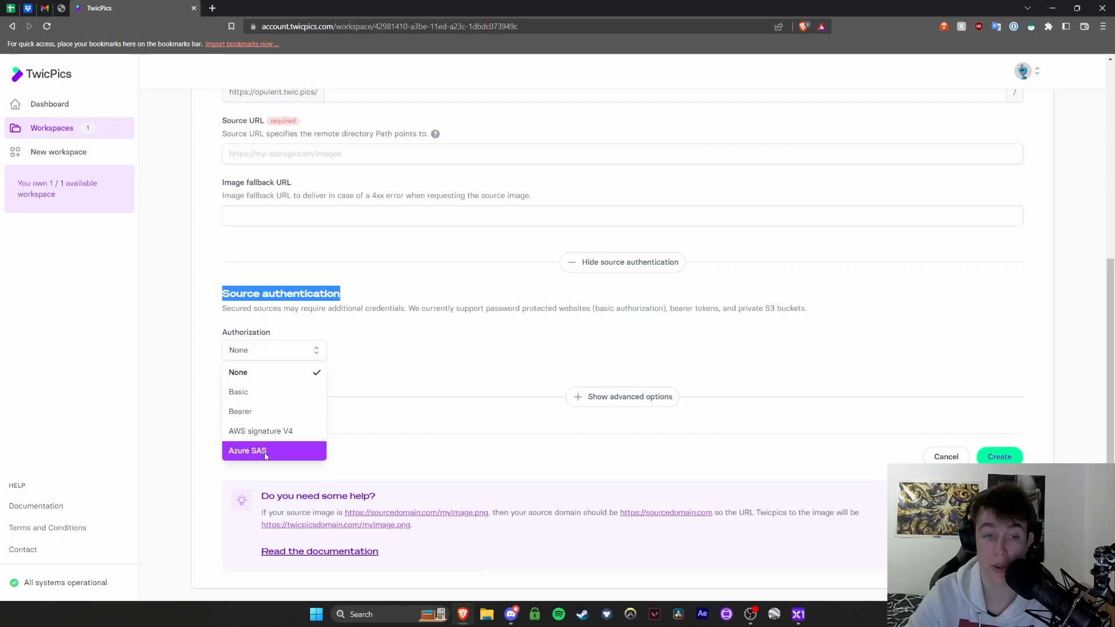
click(420, 435)
click(583, 399)
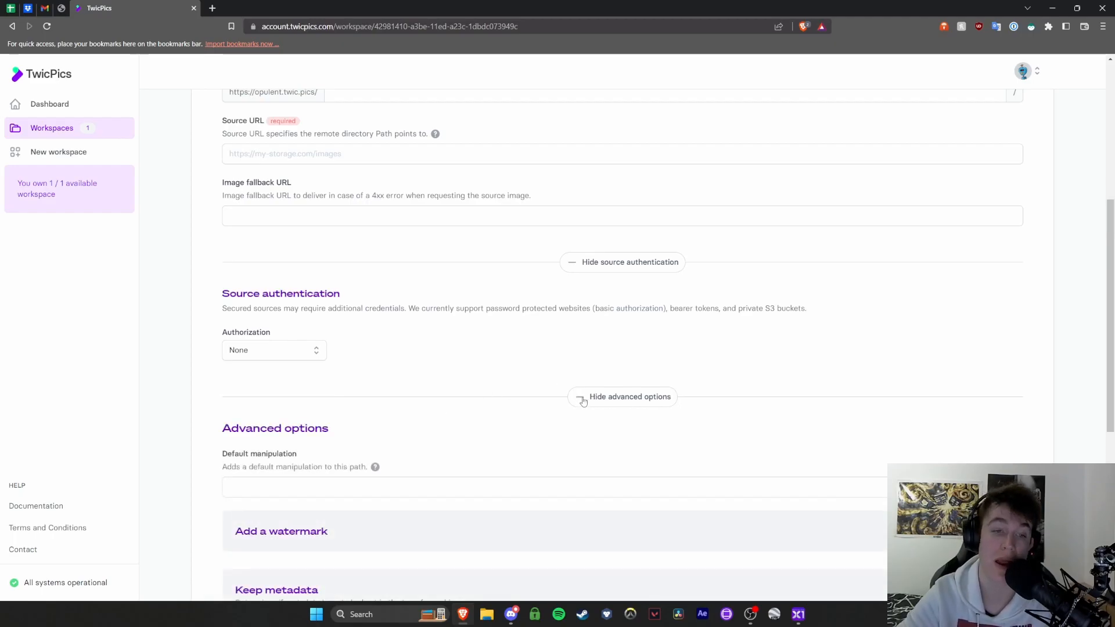
Examine the advanced options: default manipulation, watermark, metadata, canonical link header and source request headers
scroll(583, 401, down, 3)
click(272, 272)
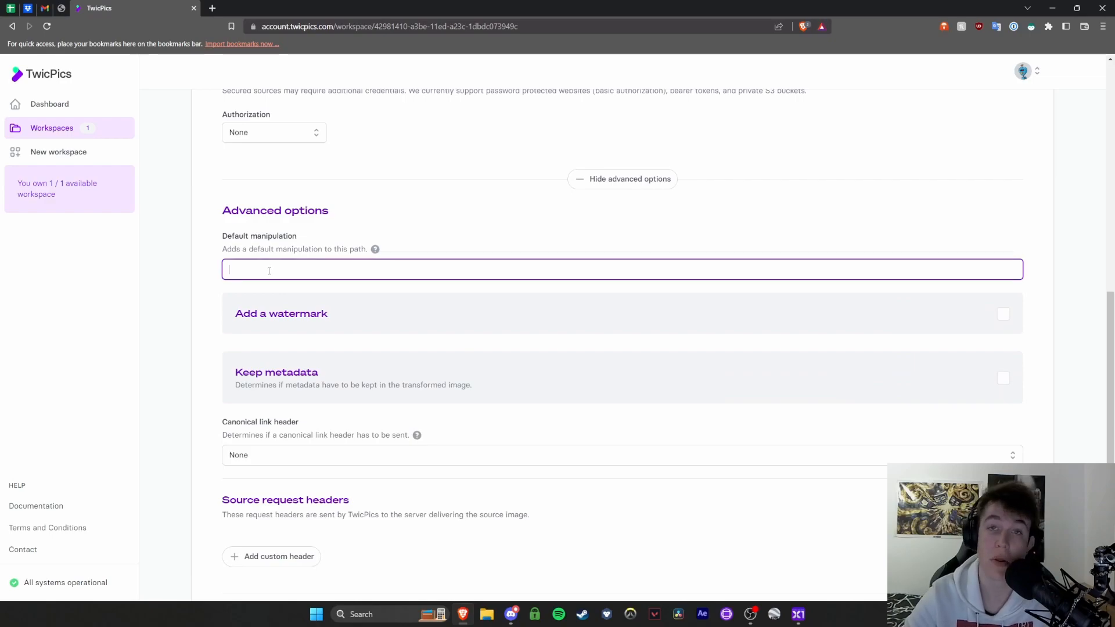
scroll(291, 246, down, 2)
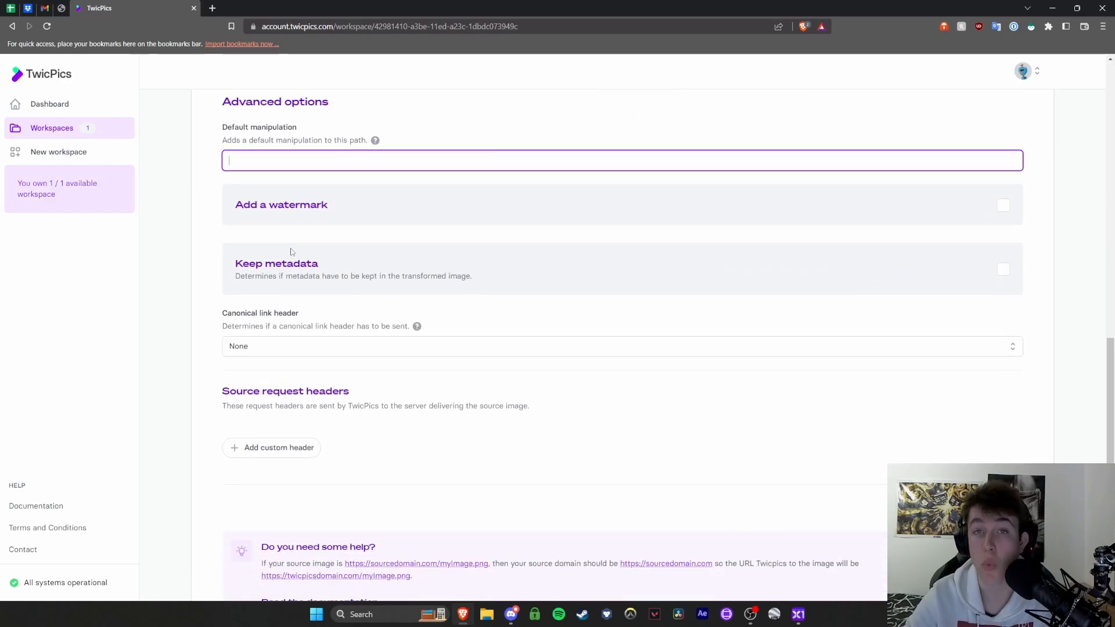
scroll(287, 280, down, 1)
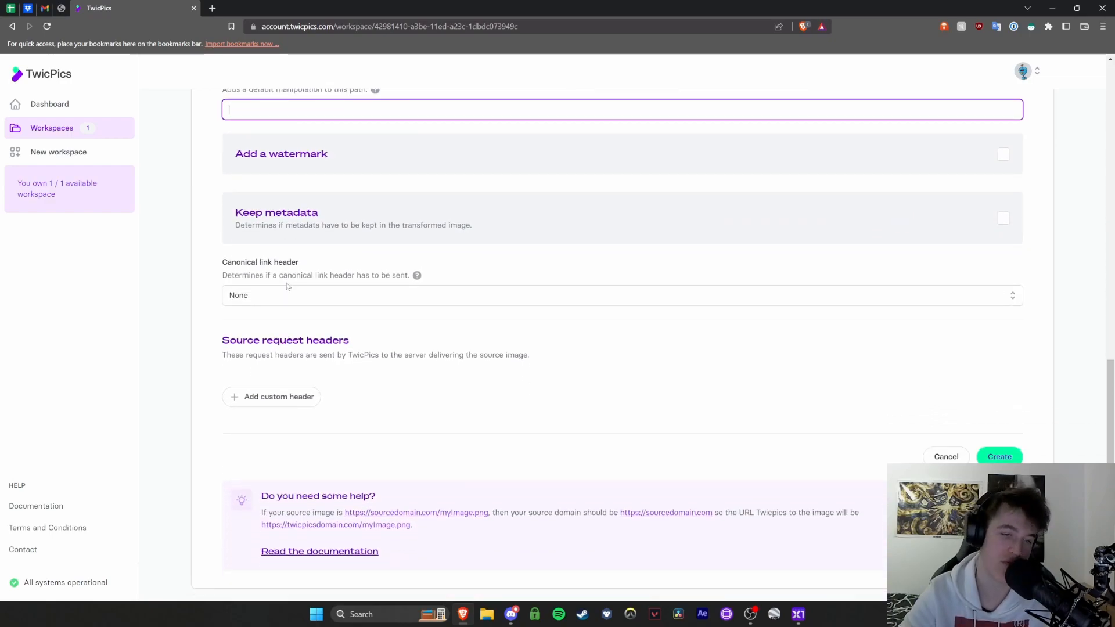
scroll(337, 286, up, 15)
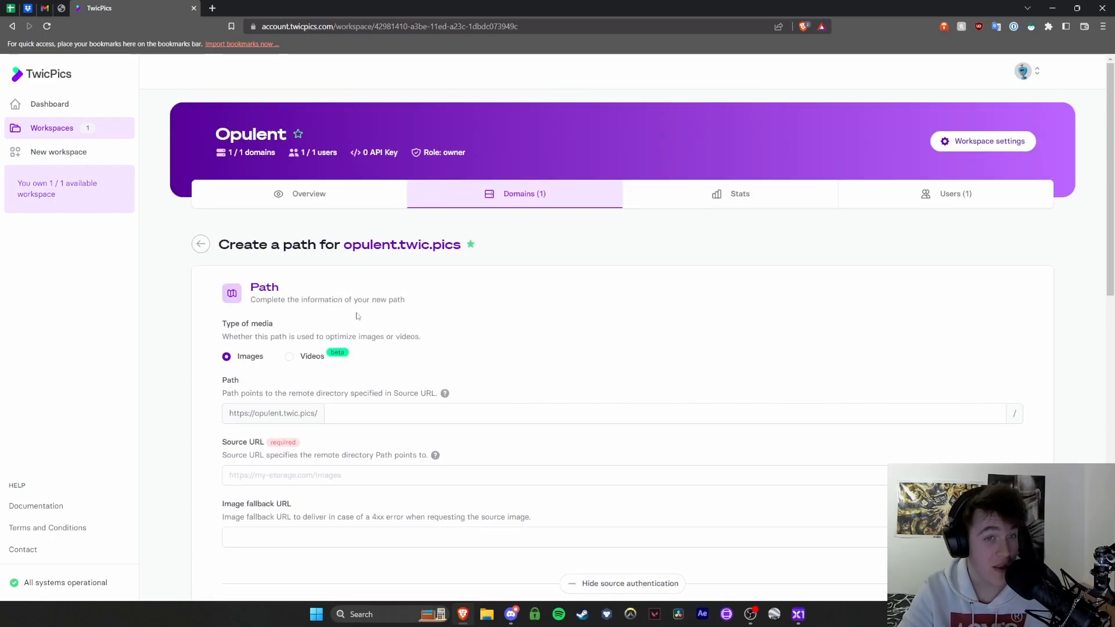
scroll(356, 316, down, 15)
scroll(622, 341, up, 11)
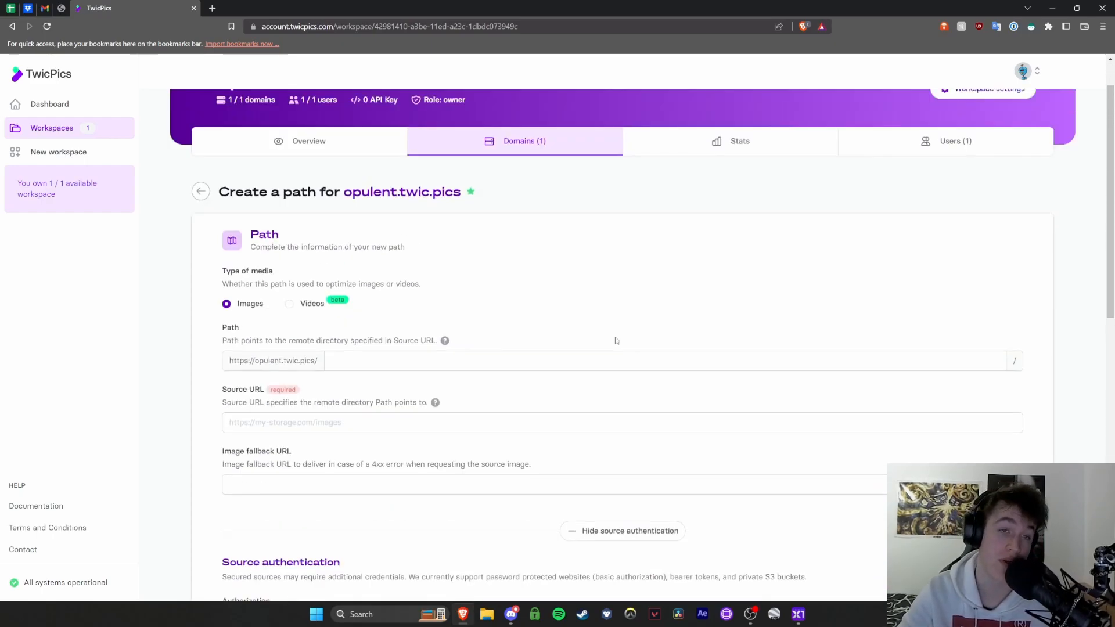